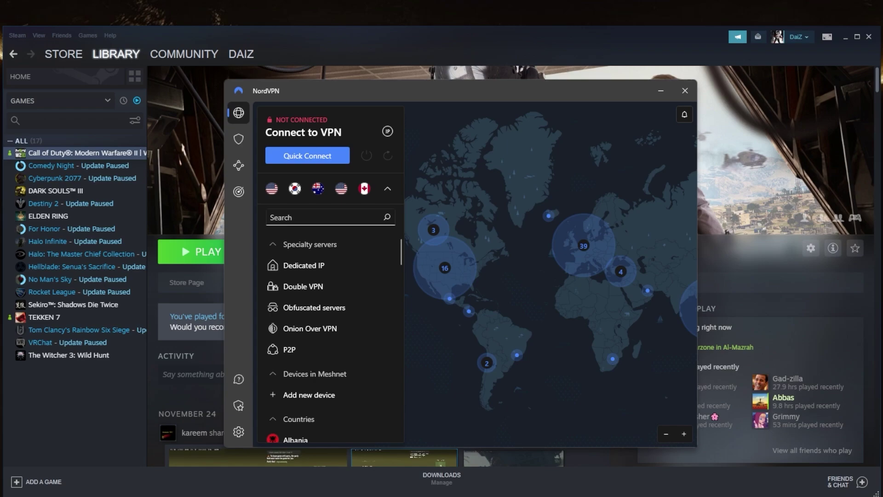
Bring the Steam library window to the front
click(496, 44)
Switch NordVPN's VPN protocol to NordLynx in Connection settings, then return to the map
click(239, 432)
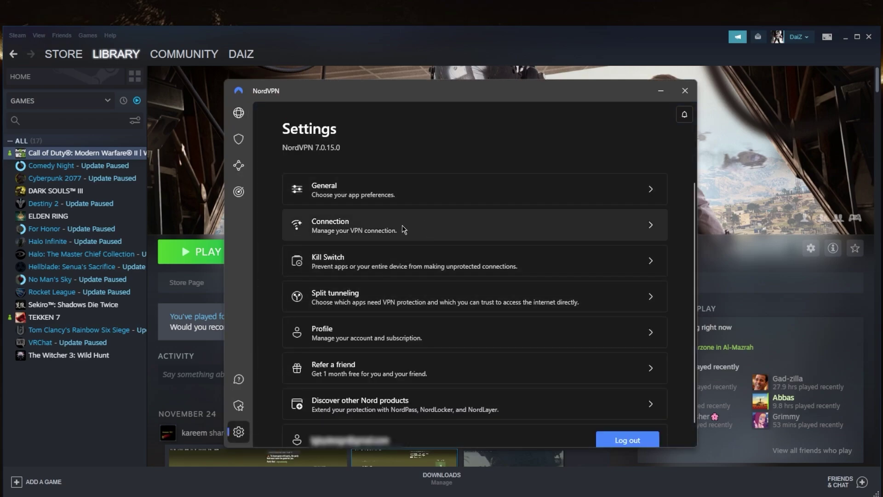
click(432, 224)
click(604, 174)
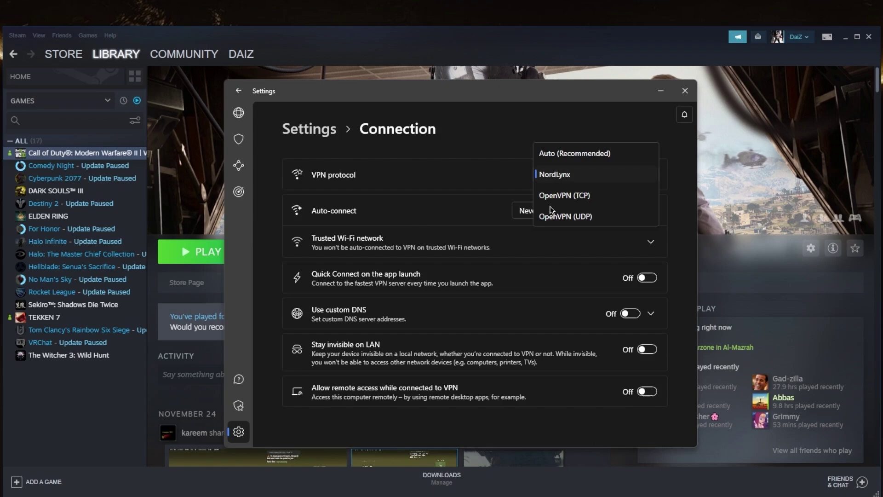
click(551, 173)
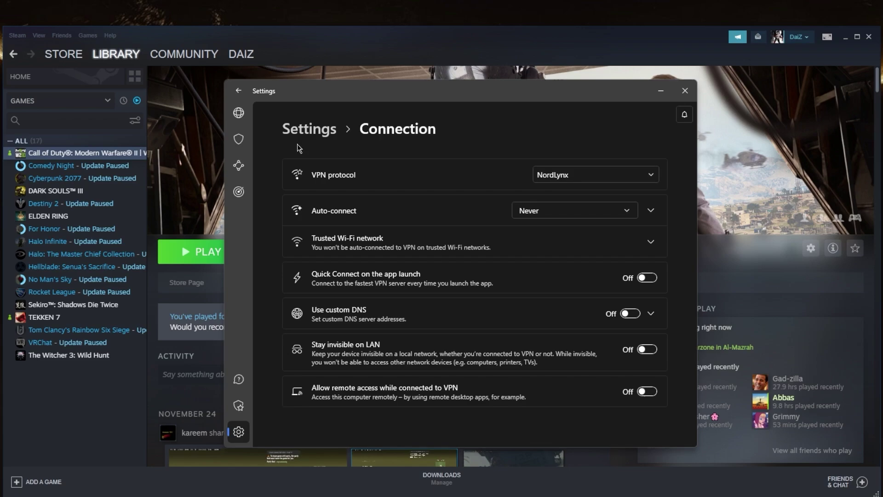
click(238, 113)
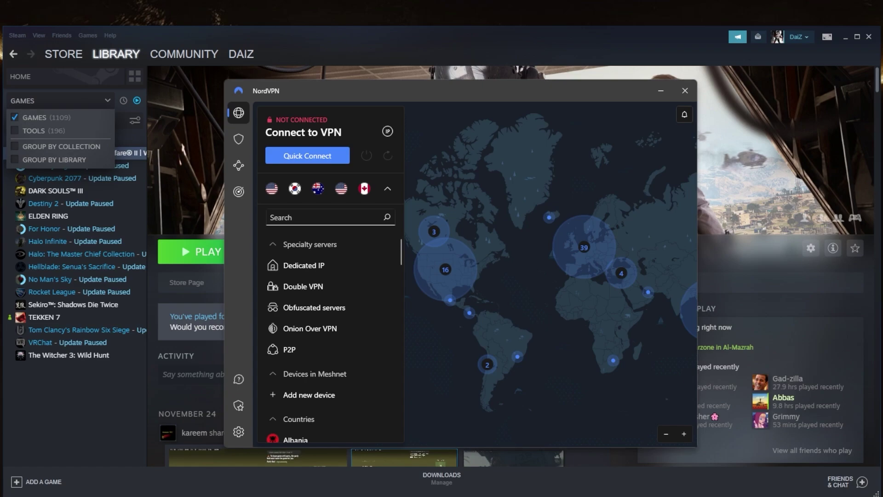
Position the Warzone server locations map window and zoom the image in and back out
drag(564, 92, 437, 64)
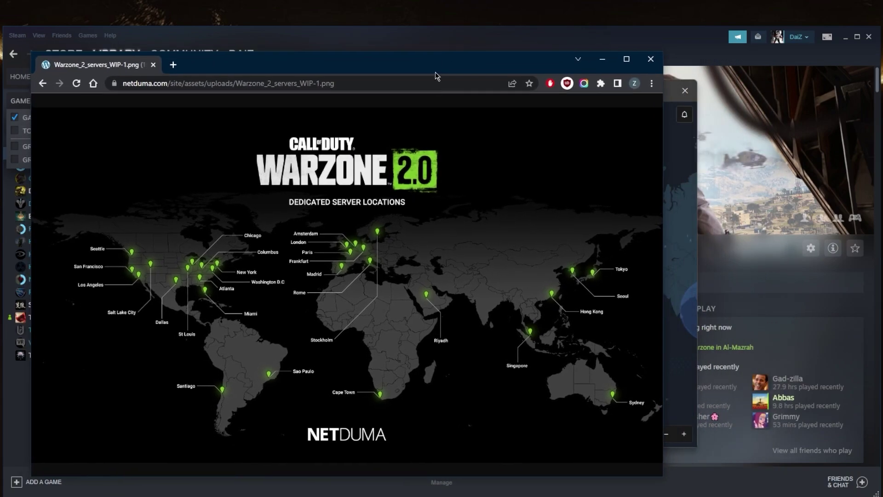
click(330, 256)
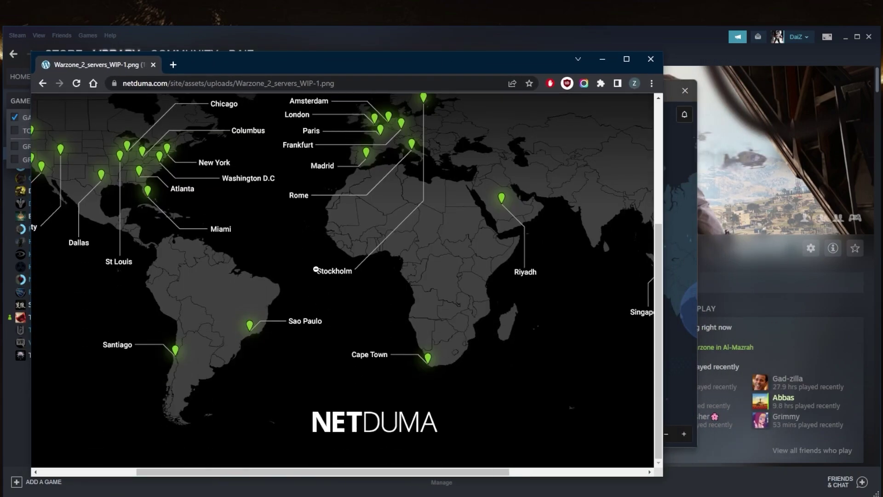
scroll(308, 269, up, 1)
click(295, 265)
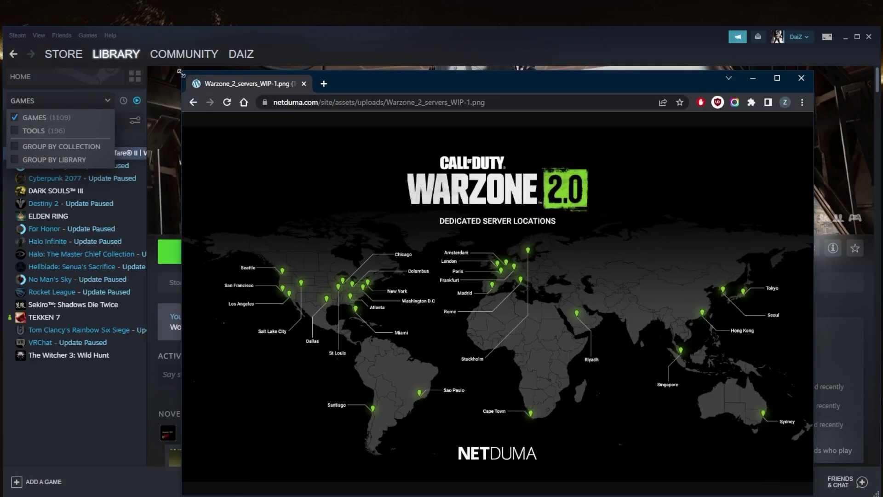
Shrink the browser window beside NordVPN and pan NordVPN's map toward Spain and Portugal
drag(184, 79, 365, 107)
mouse_move(514, 107)
mouse_down()
mouse_move(527, 187)
mouse_move(322, 134)
mouse_move(229, 129)
mouse_up()
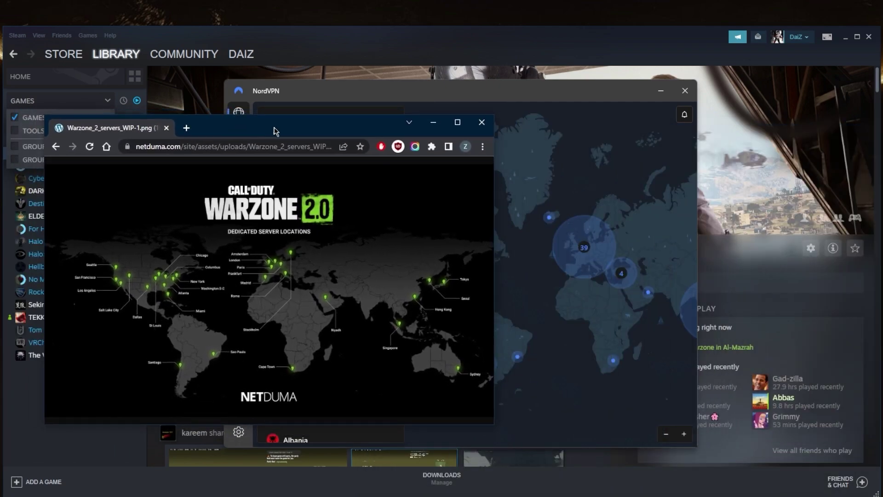
mouse_move(415, 92)
mouse_down()
mouse_move(613, 87)
mouse_move(602, 94)
mouse_up()
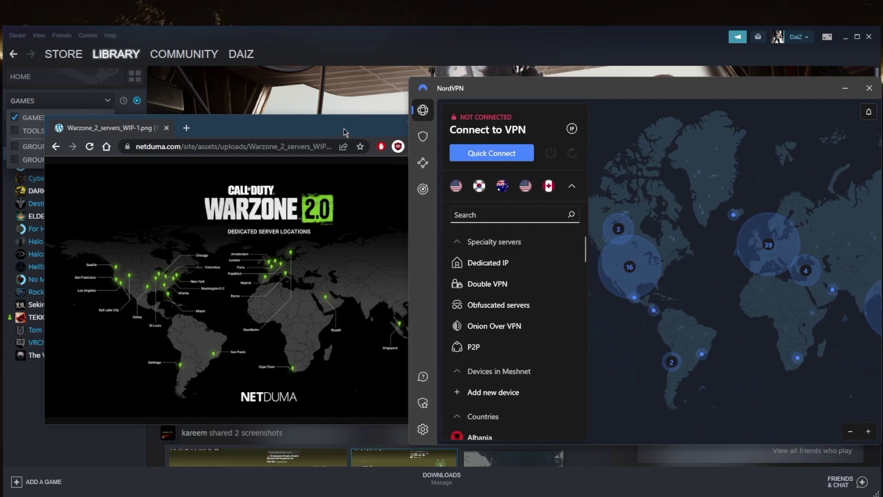
drag(658, 276, 686, 235)
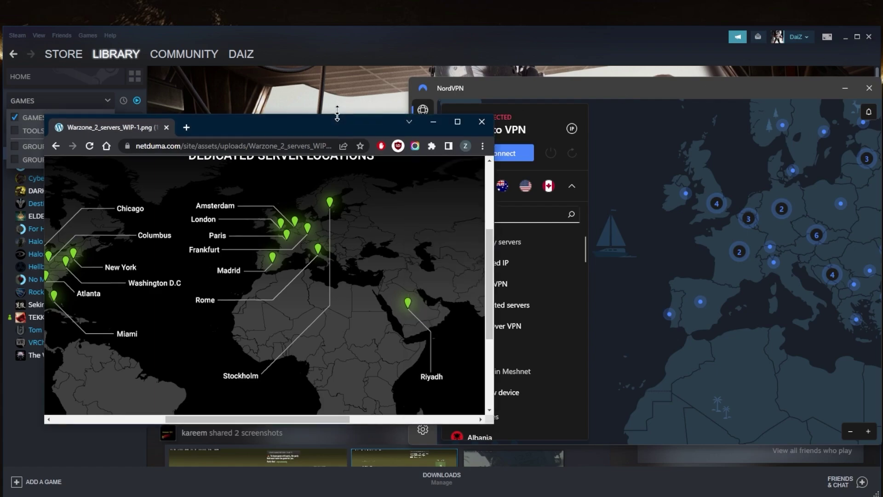
Enlarge the browser window and quit Steam from its system tray icon
mouse_move(338, 116)
mouse_down()
mouse_move(344, 15)
mouse_move(276, 76)
mouse_up()
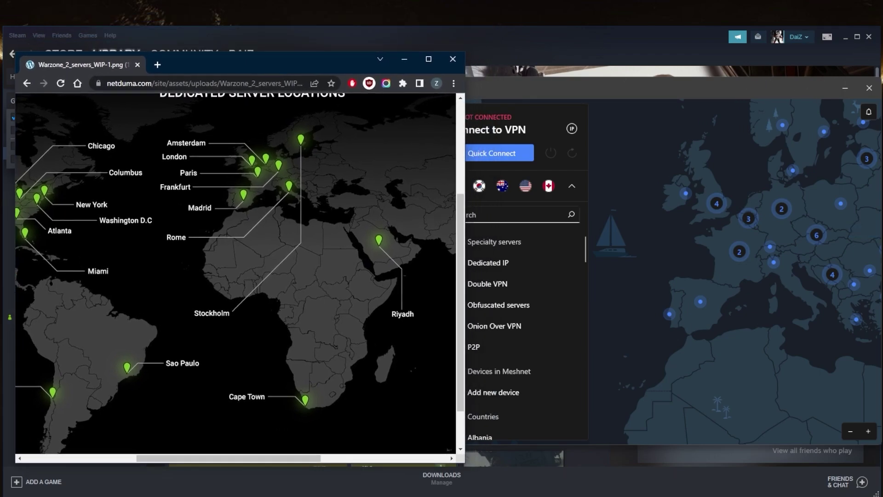
right_click(868, 479)
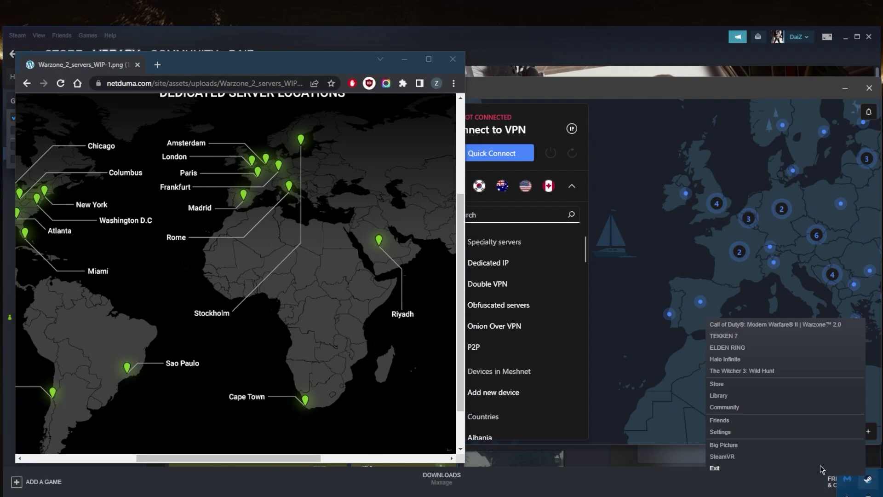
click(729, 468)
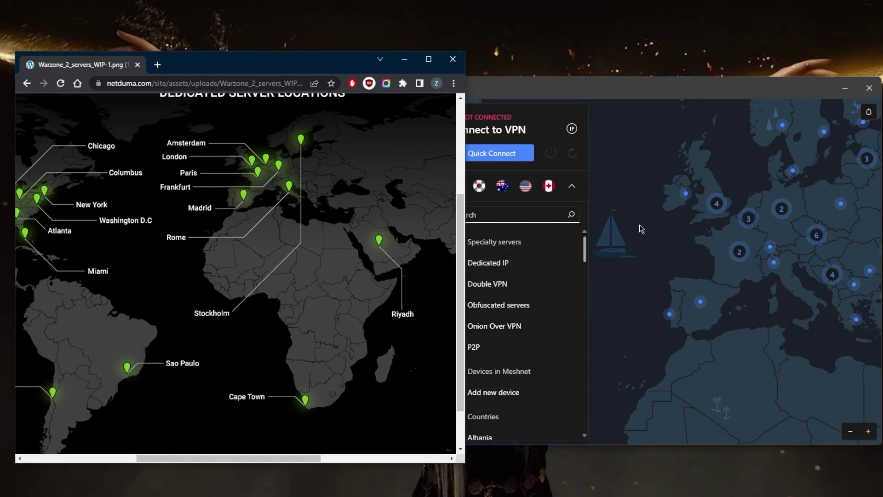
Zoom NordVPN's map in on Spain and connect to server Spain #203
click(679, 256)
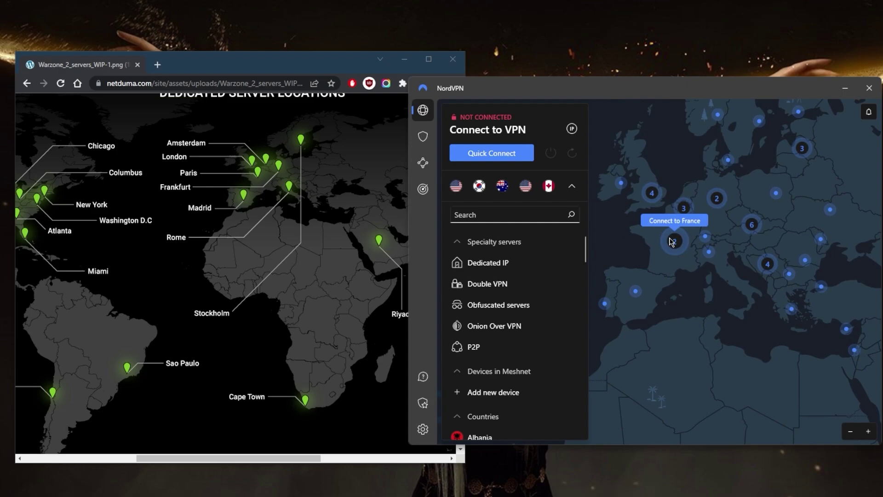
click(676, 245)
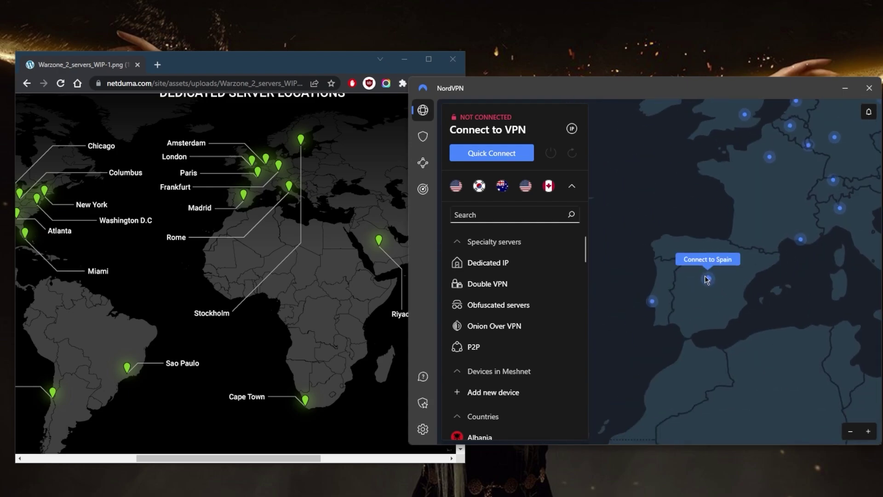
click(707, 280)
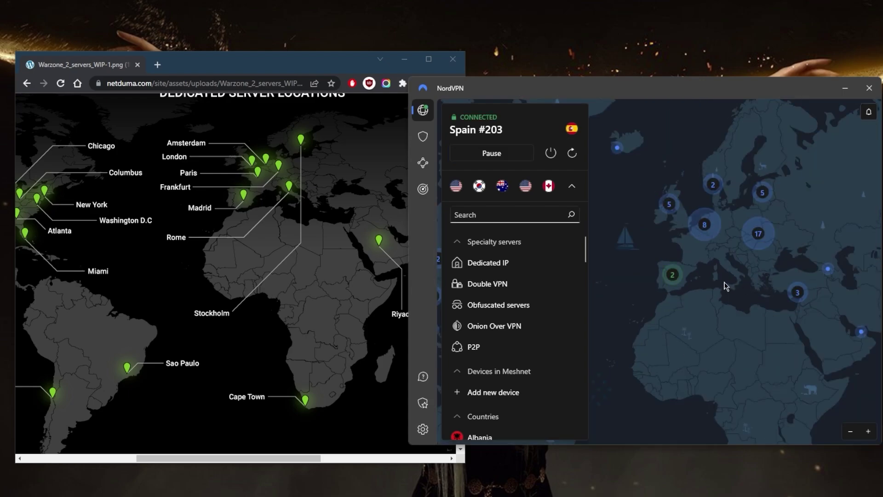
Scroll-zoom NordVPN's map while the Spain connection stays active
scroll(732, 281, up, 3)
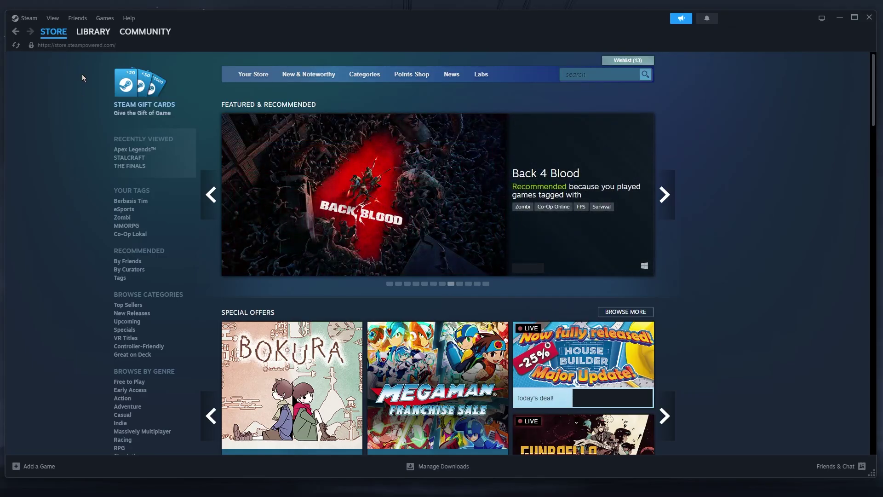
Set Steam's Downloads region to Spain - Madrid and restart Steam to apply it
mouse_move(54, 31)
click(42, 111)
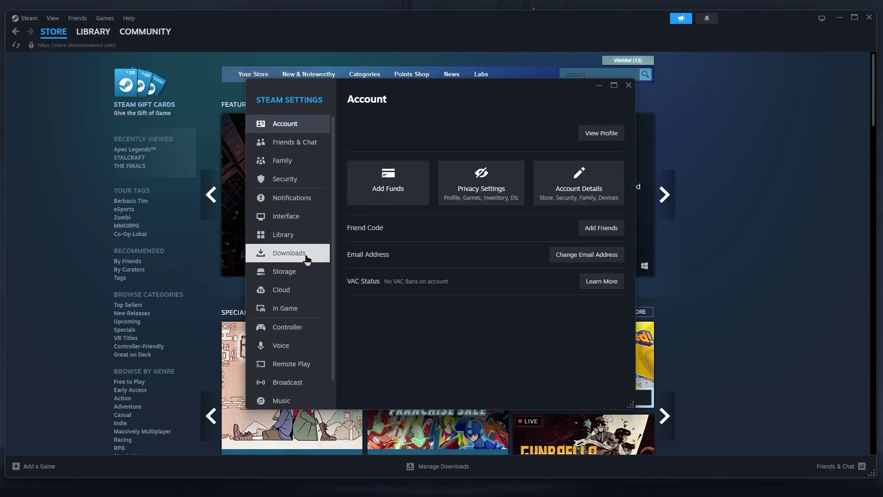
click(304, 254)
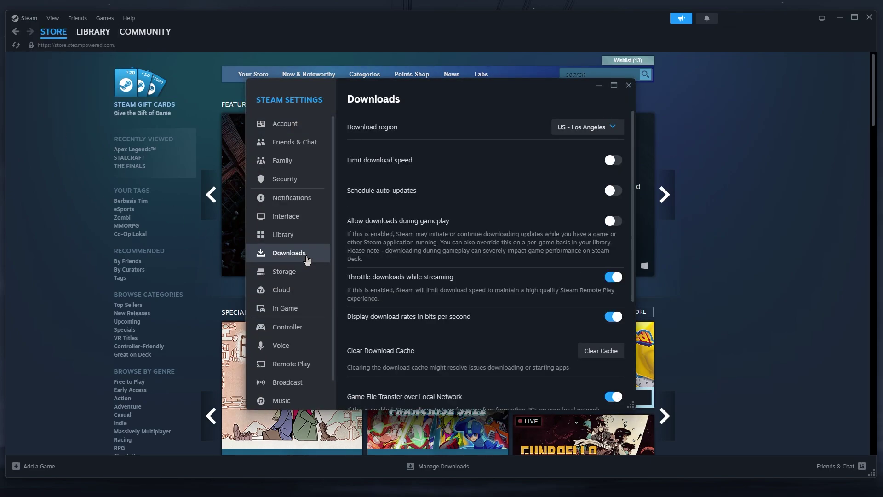
click(608, 129)
drag(620, 148, 629, 298)
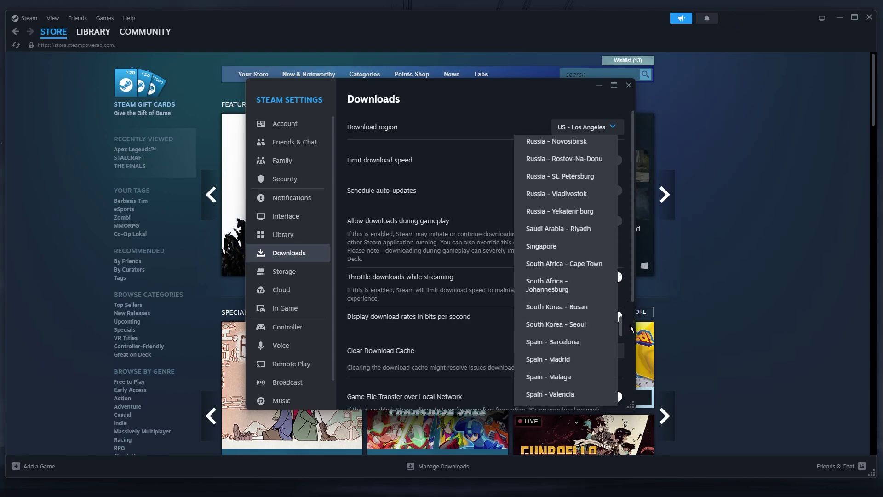
drag(628, 298, 622, 334)
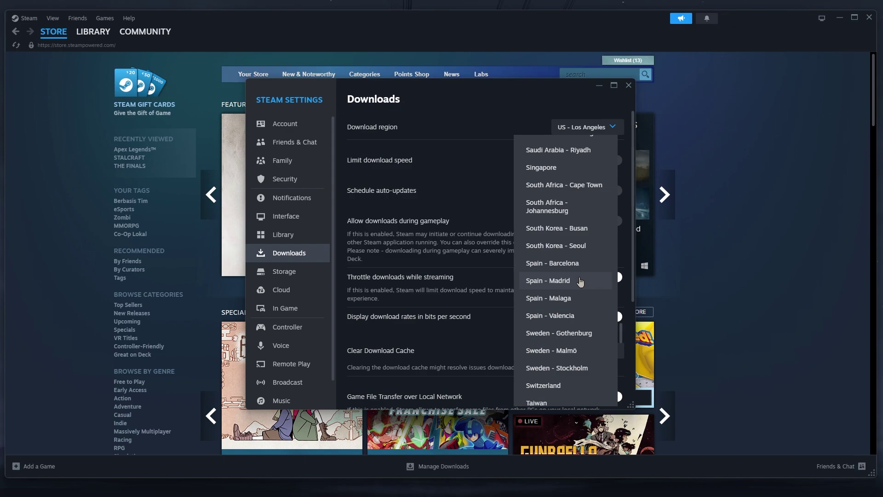
click(581, 282)
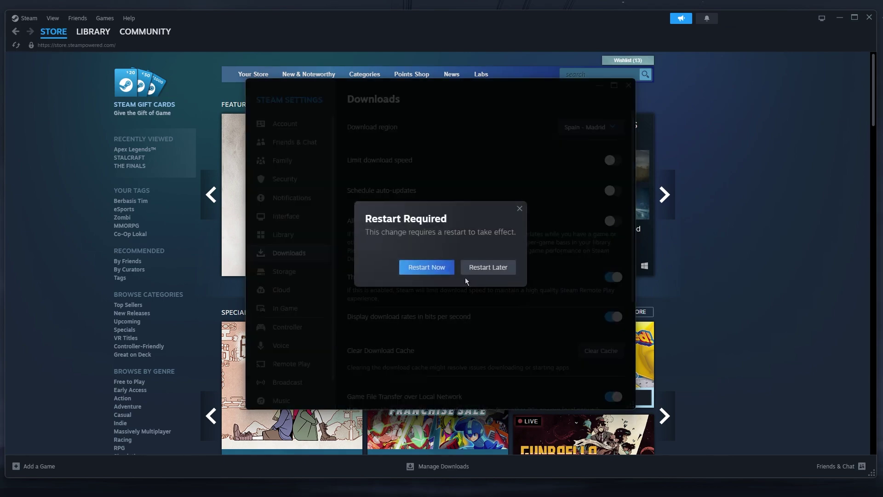
click(427, 269)
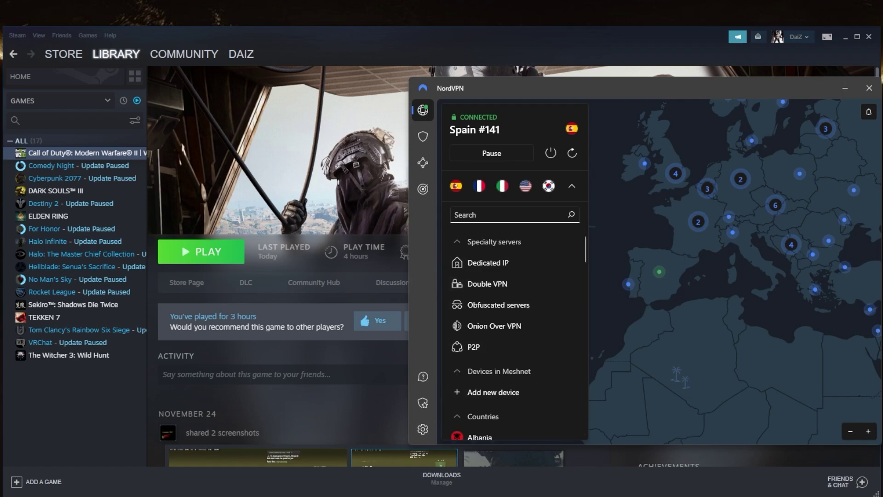
Bring the Warzone server map forward, then bring NordVPN, connected to Spain #141, back to front
click(168, 487)
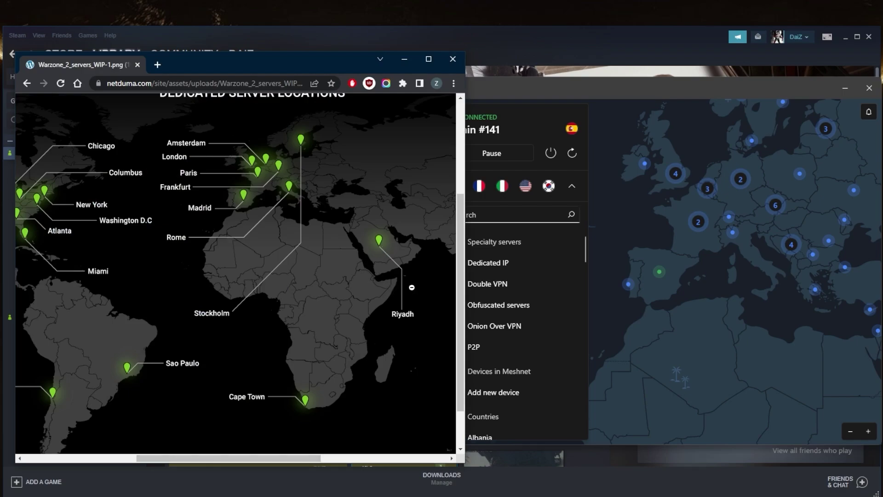
mouse_move(353, 281)
mouse_down()
mouse_move(389, 293)
mouse_move(346, 285)
mouse_up()
click(610, 212)
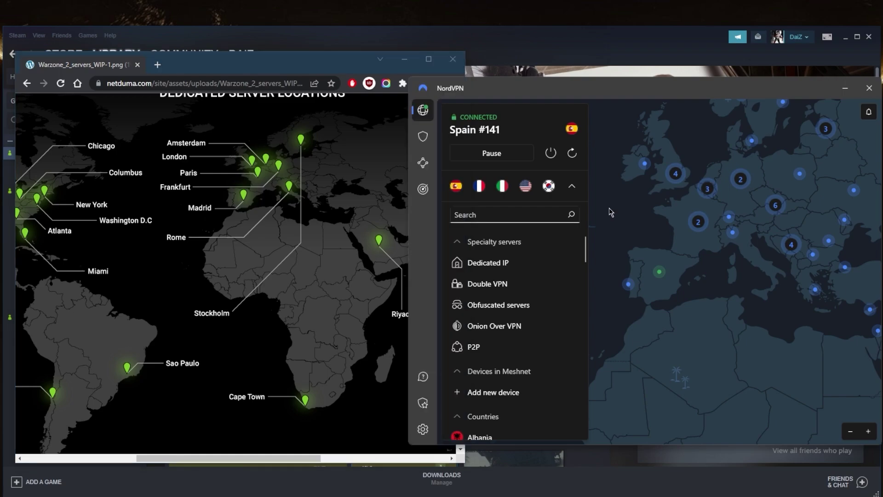